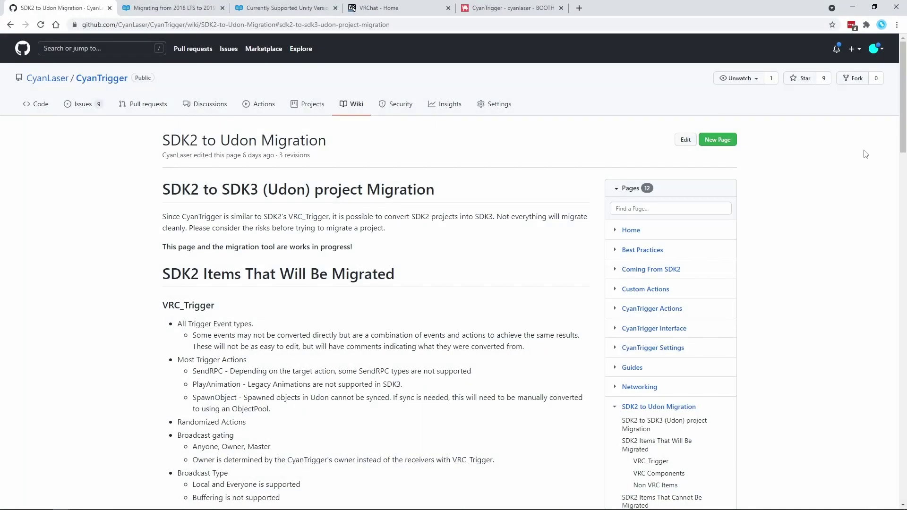
Scroll the SDK2 to Udon Migration wiki page down to its Migration steps list
middle_click(866, 154)
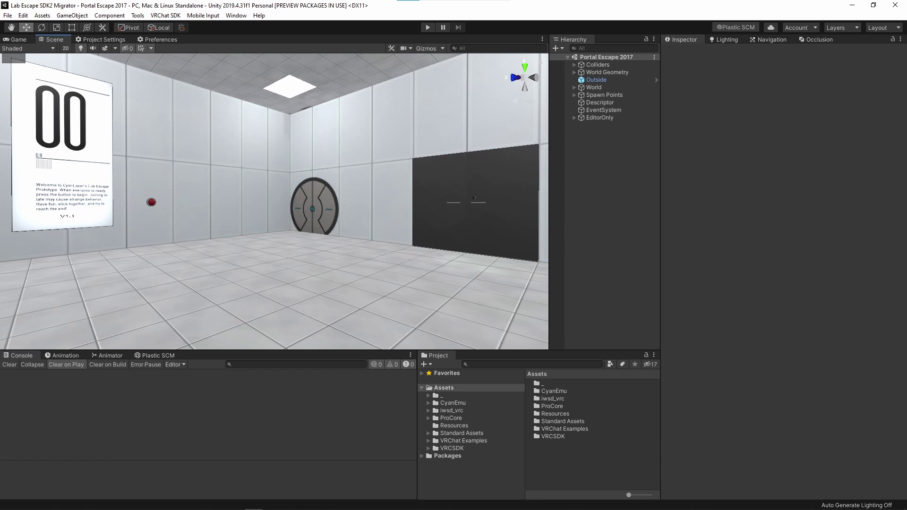
Switch to the File Explorer window showing the _SDK2Migration folder
key(alt+Tab)
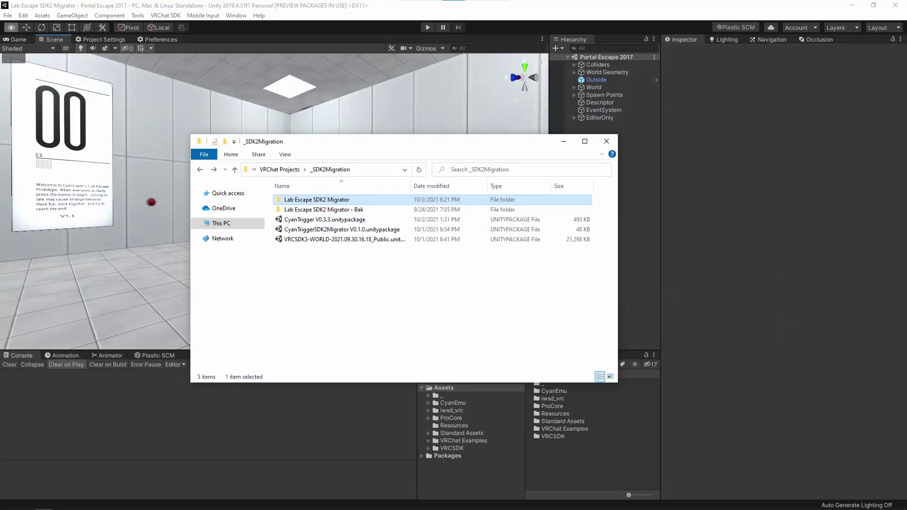
Return to Unity, then in the VRChat test press the red start button and grab a companion cube
key(alt+Tab)
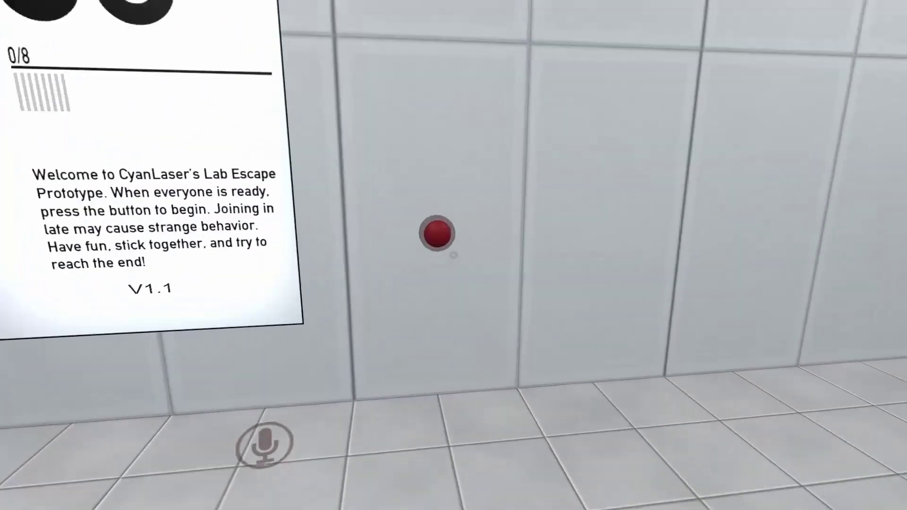
click(452, 255)
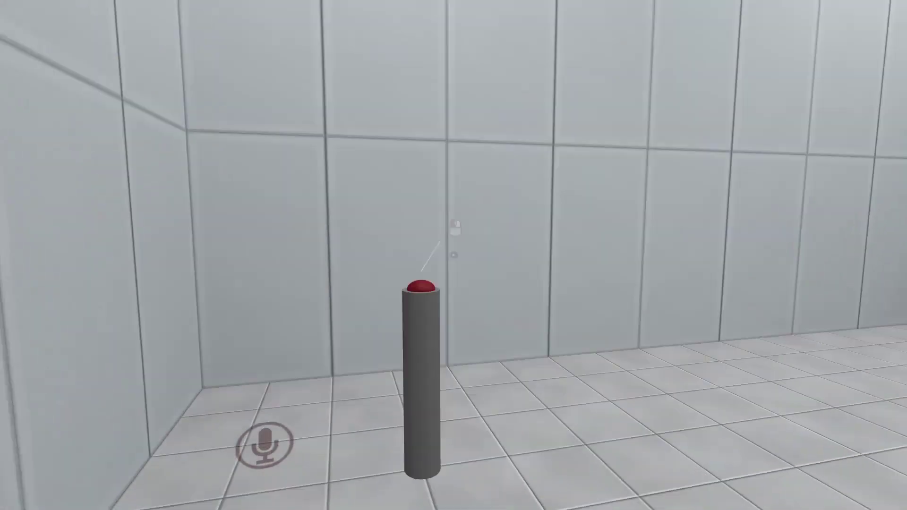
click(453, 255)
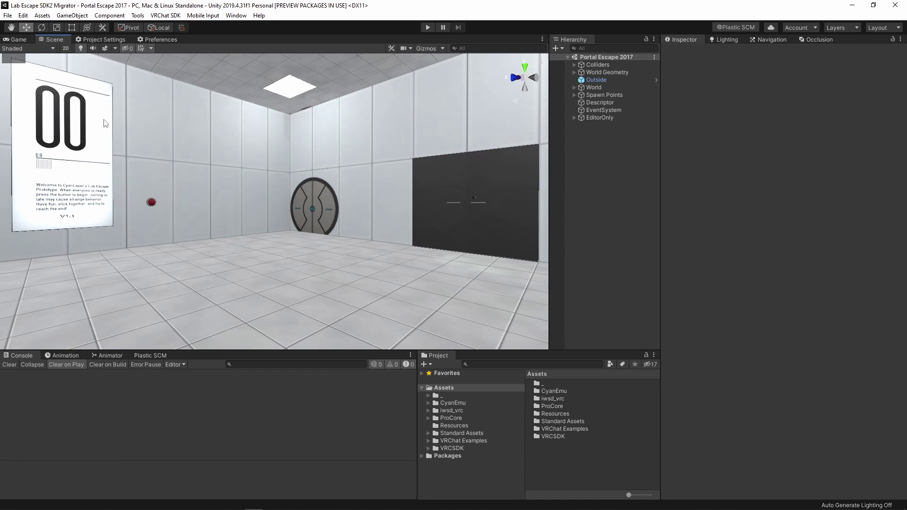
Create a new empty Untitled scene and open Project Settings
click(7, 15)
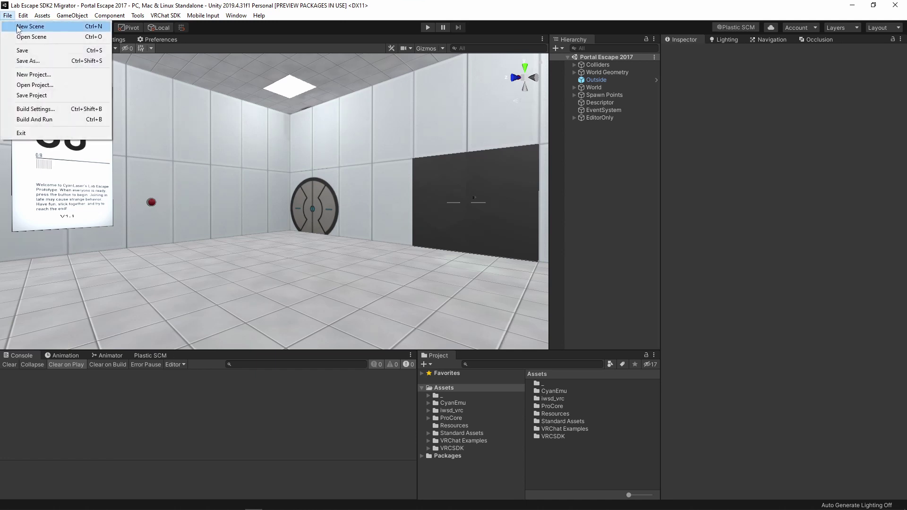
click(18, 27)
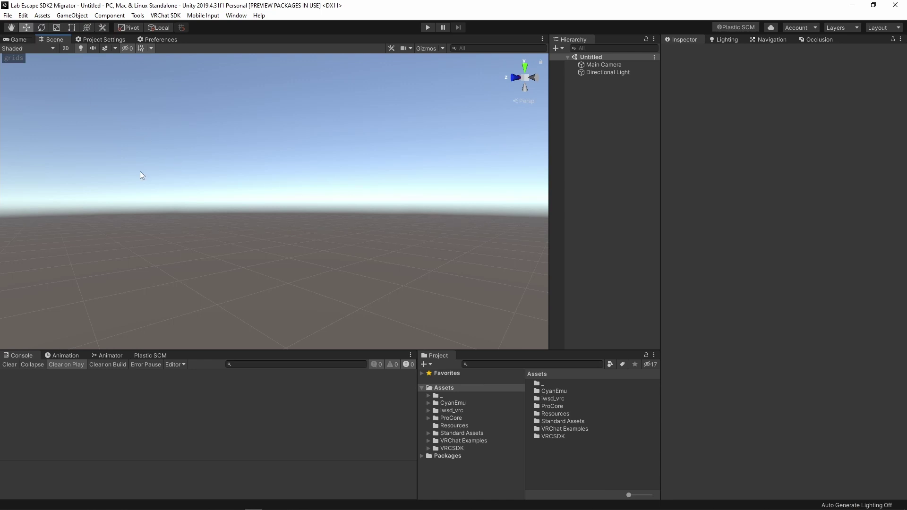
click(23, 16)
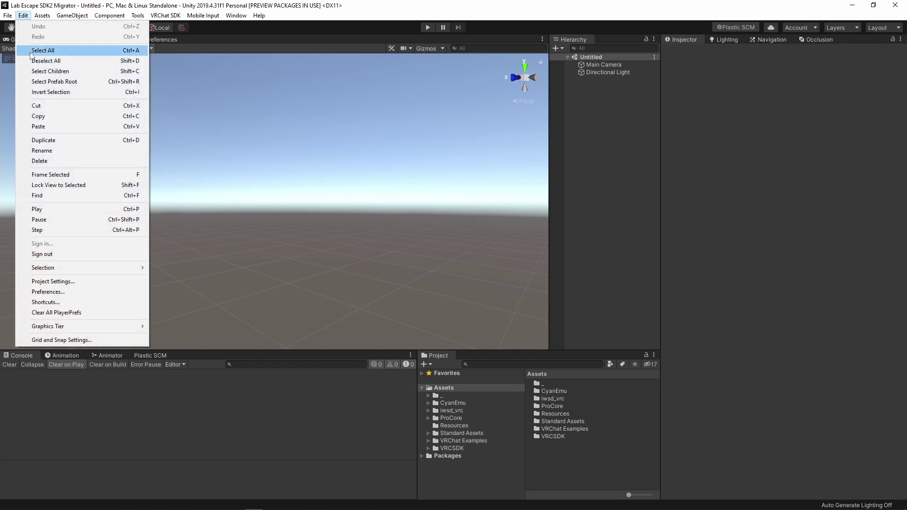
click(83, 281)
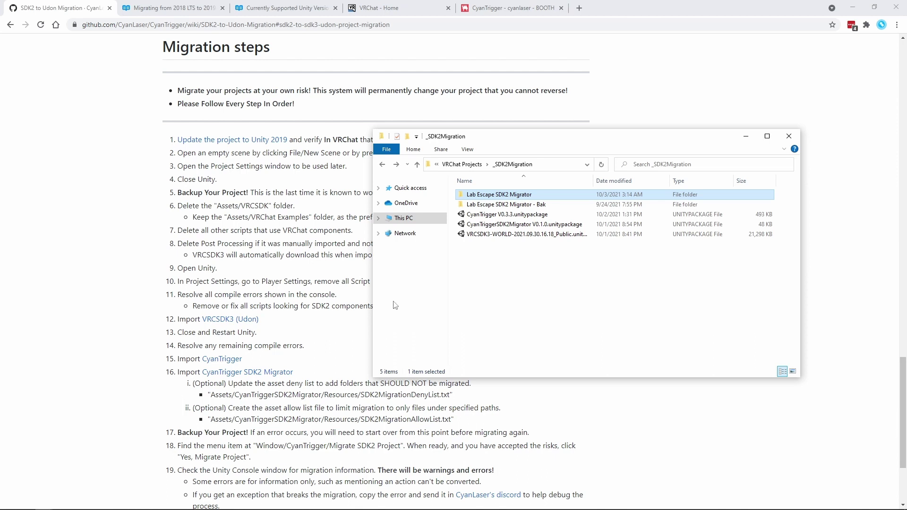
In the Lab Escape SDK2 Migrator Assets folder, delete the VRCSDK folder and VRCSDK.meta
double_click(499, 195)
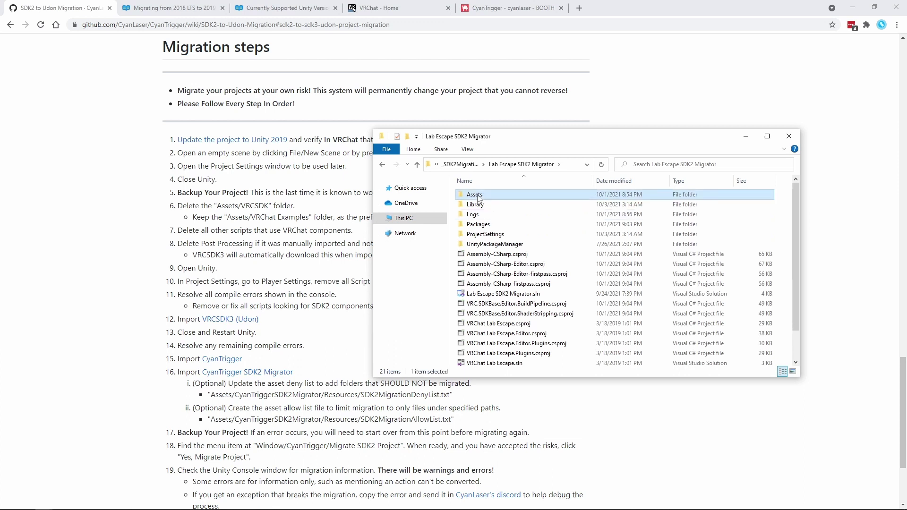
double_click(477, 195)
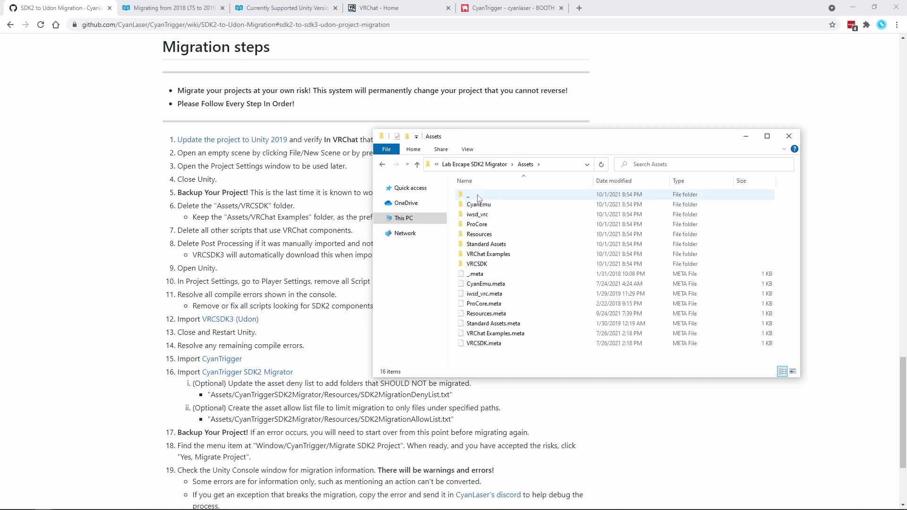
click(491, 343)
ctrl+click(476, 264)
key(Delete)
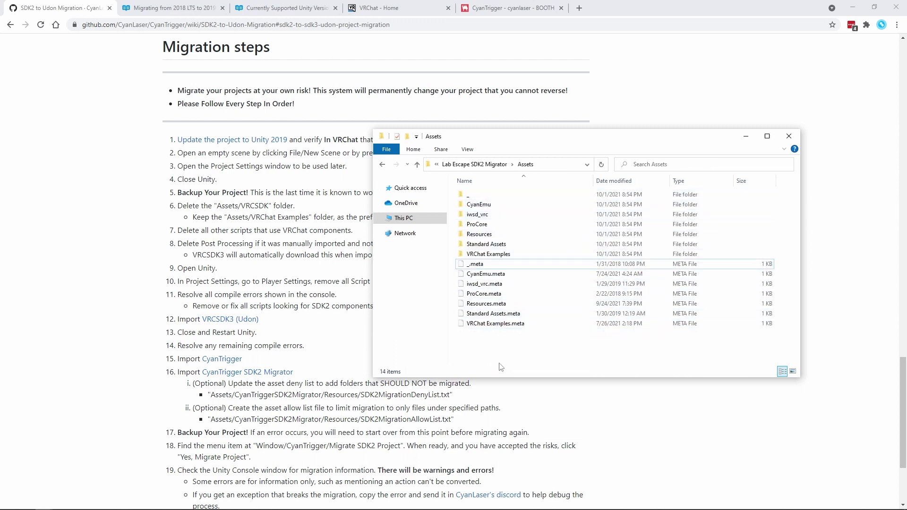
Delete the CyanEmu and iwsd_vrc folders along with their .meta files
click(499, 254)
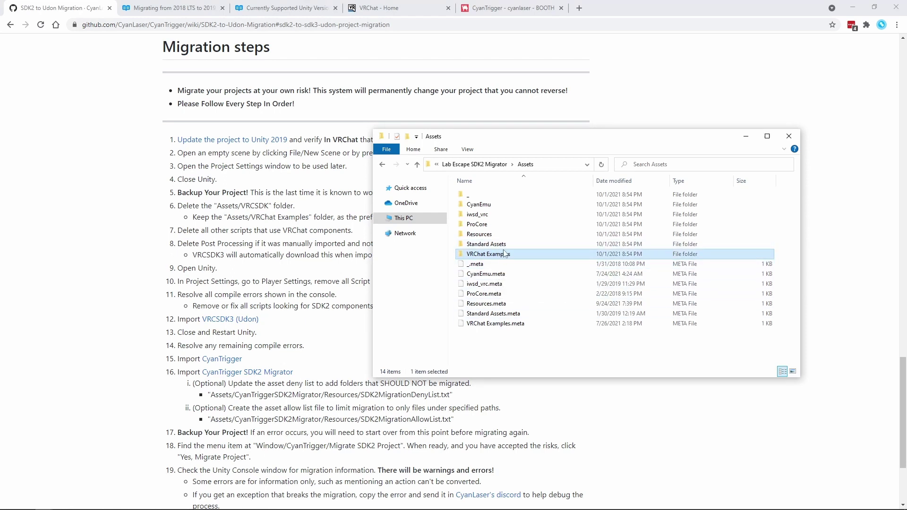
click(484, 352)
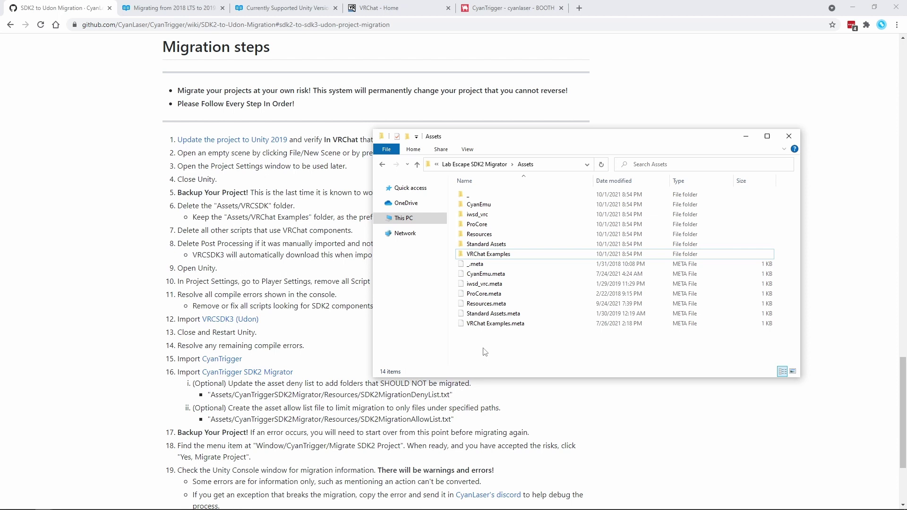
click(480, 205)
ctrl+click(481, 215)
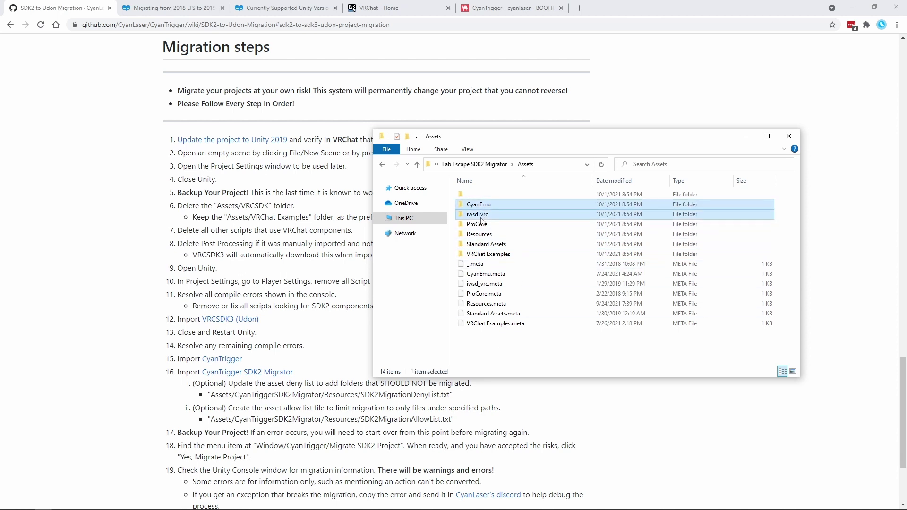
ctrl+click(492, 274)
ctrl+click(491, 284)
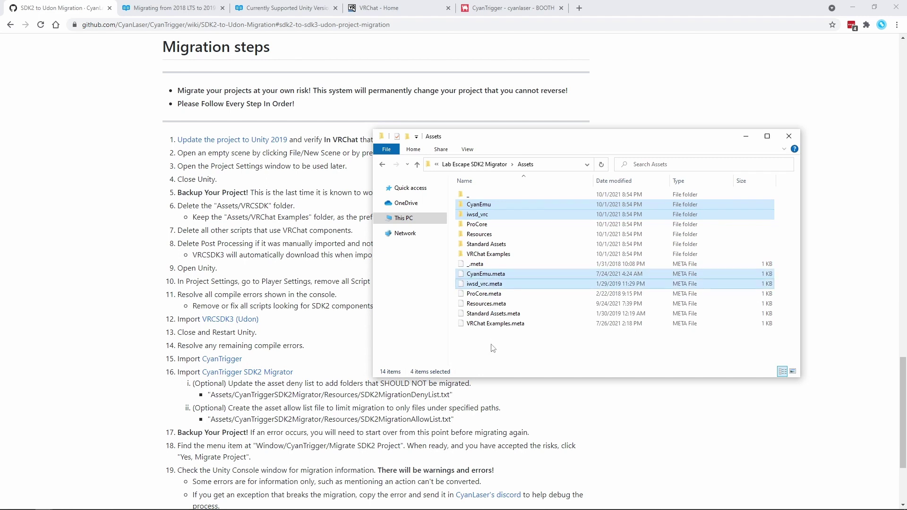
key(Delete)
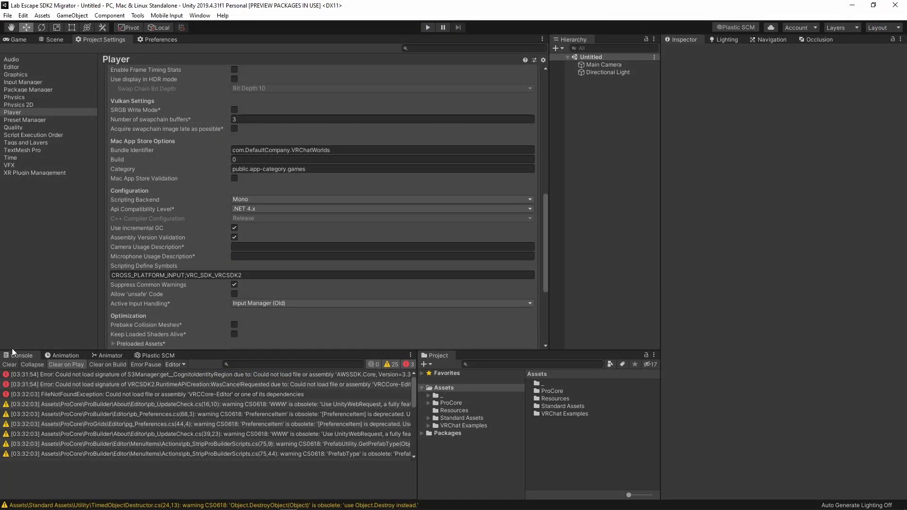
Clear the console's compile errors and warnings, then go back to the Player settings page
click(21, 356)
click(12, 365)
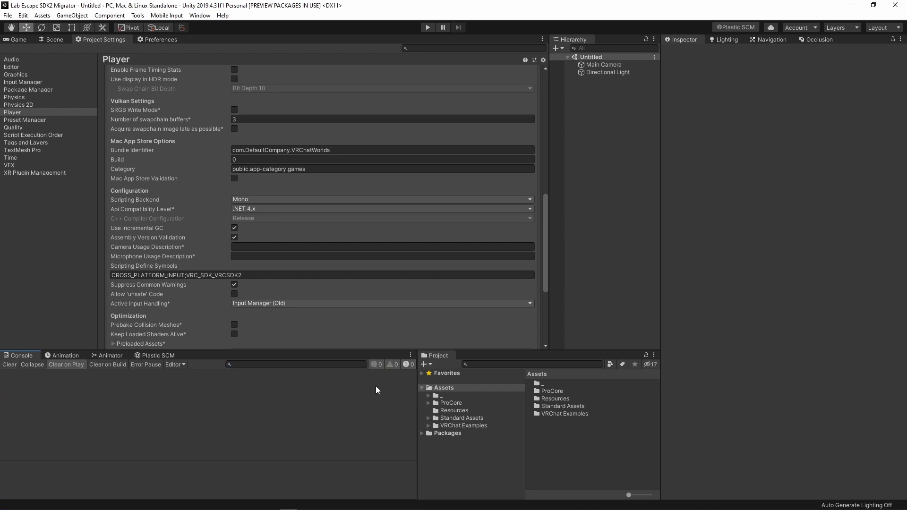
click(102, 40)
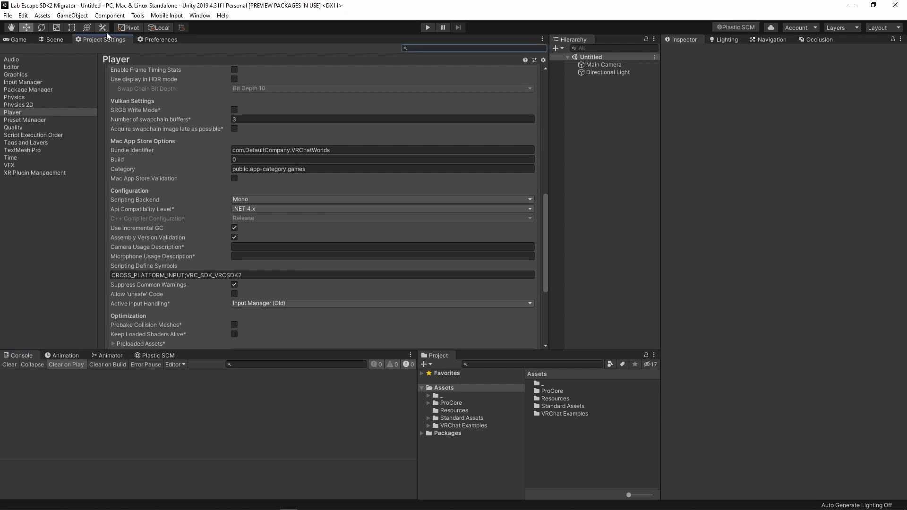
click(19, 112)
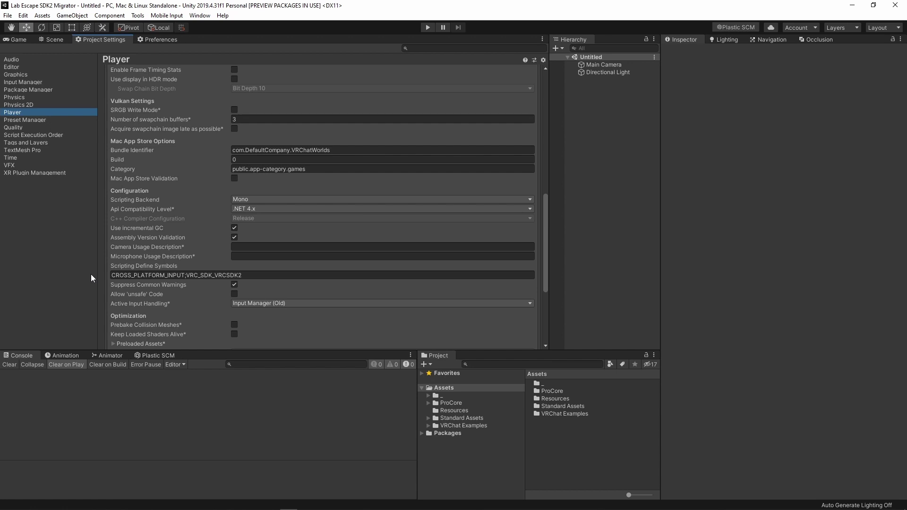
Remove VRC_SDK_VRCSDK2 from Scripting Define Symbols, leaving CROSS_PLATFORM_INPUT, and recompile
click(230, 276)
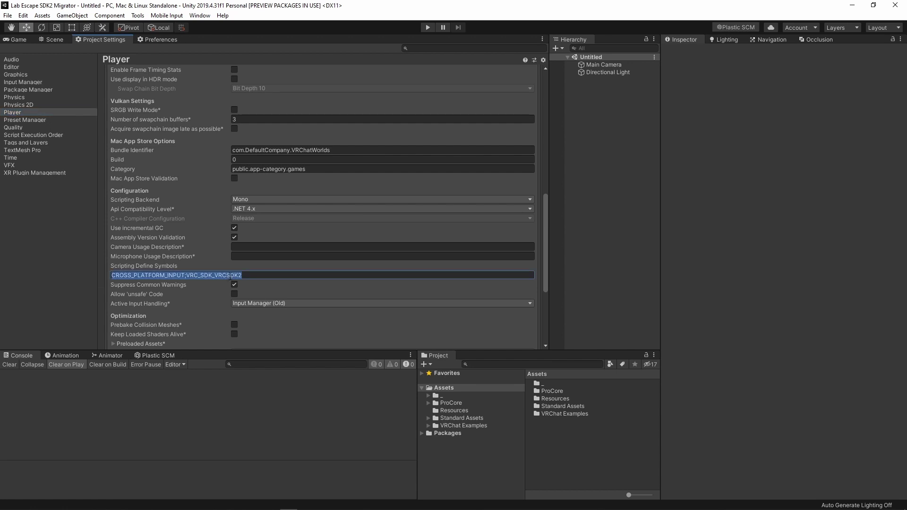
key(BackSpace)
key(Return)
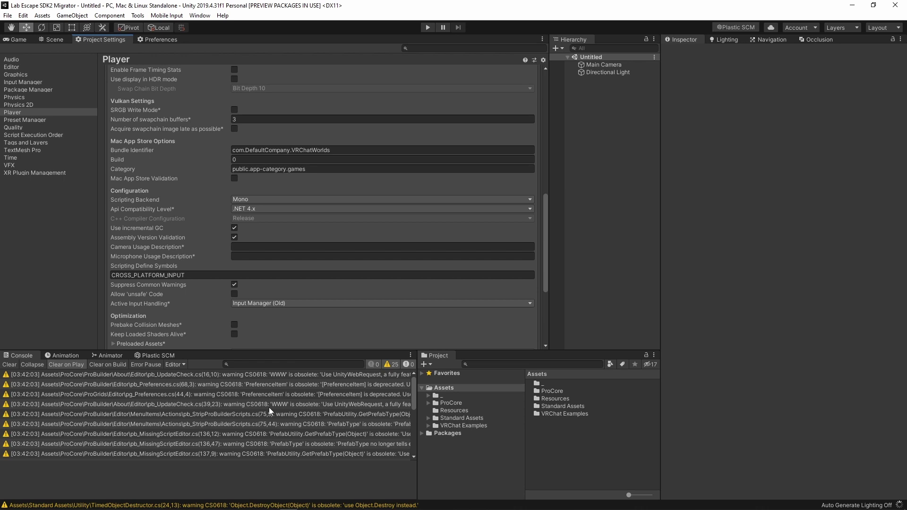
Drag the VRCSDK3-WORLD package from the _SDK2Migration folder into Unity and import all its files
key(alt+Tab)
drag(524, 234, 549, 448)
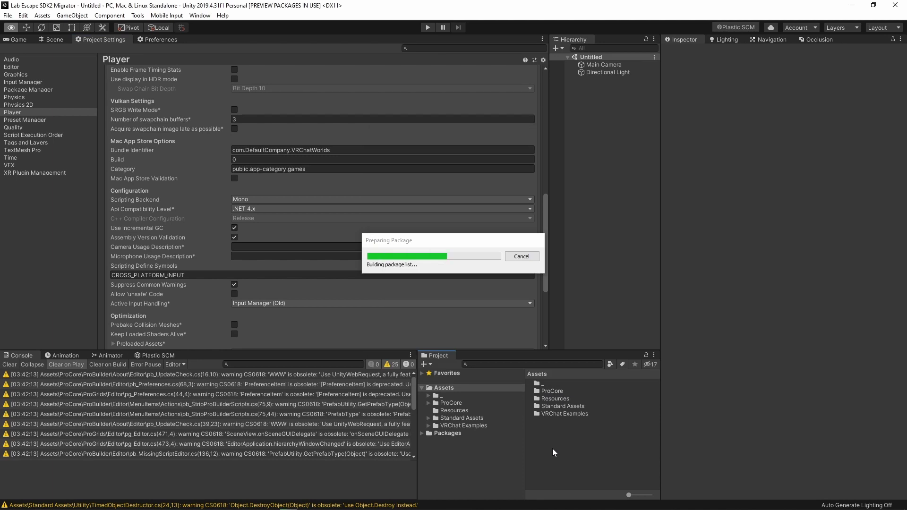
scroll(527, 291, down, 5)
scroll(527, 291, up, 5)
click(766, 434)
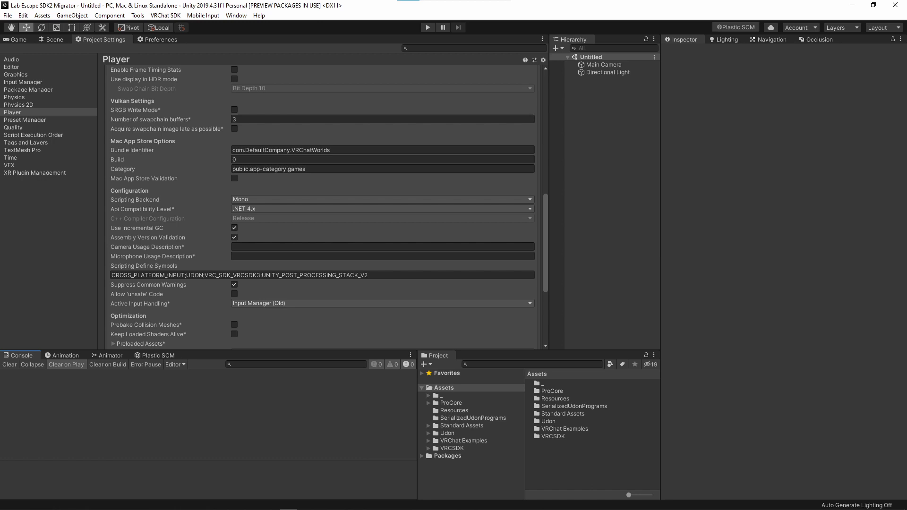
Import CyanTrigger V0.3.3.unitypackage into Unity, then drag in the CyanTriggerSDK2Migrator package
key(alt+Tab)
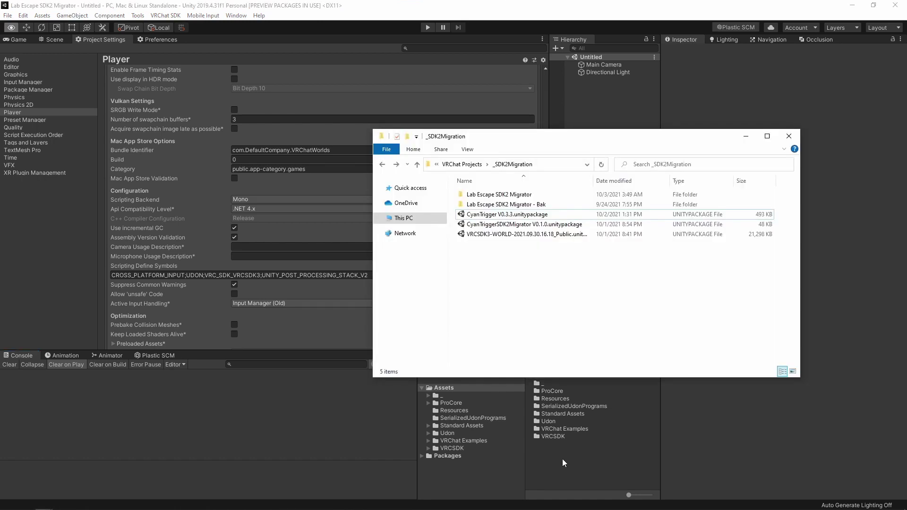
click(507, 213)
key(Return)
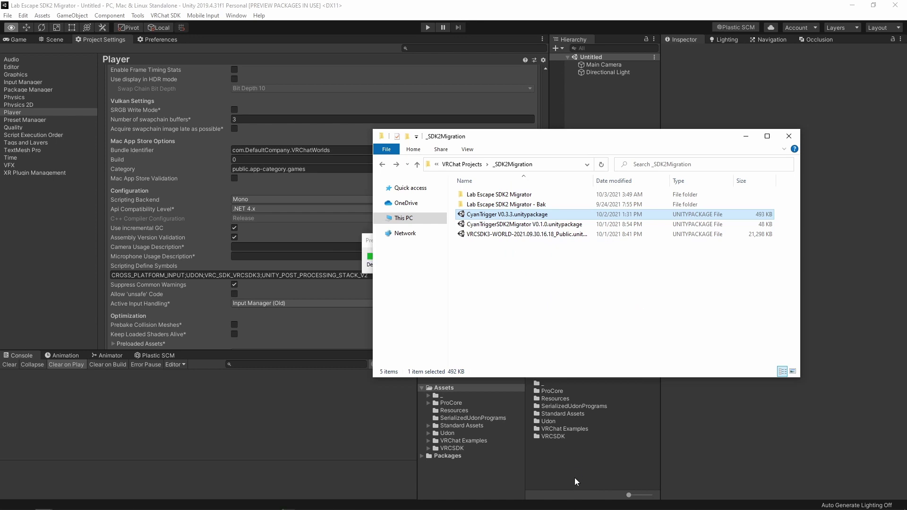
key(Return)
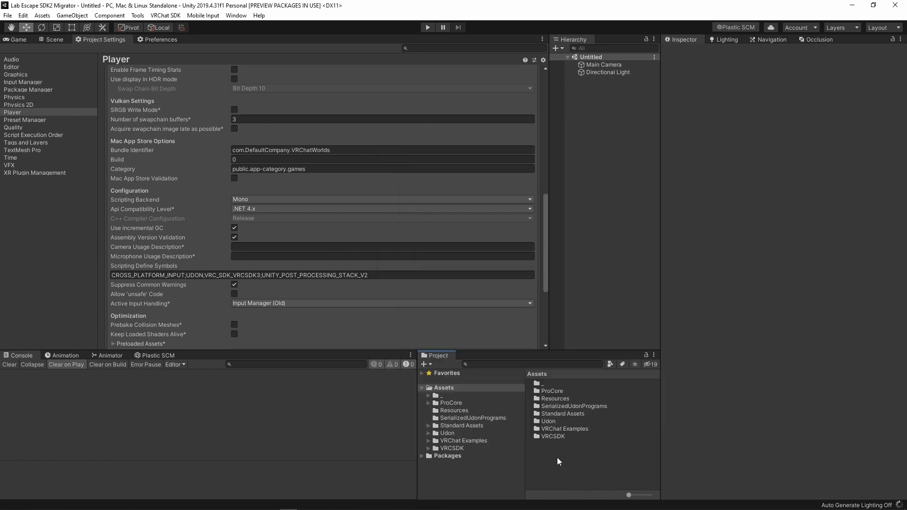
key(alt+Tab)
drag(532, 227, 563, 471)
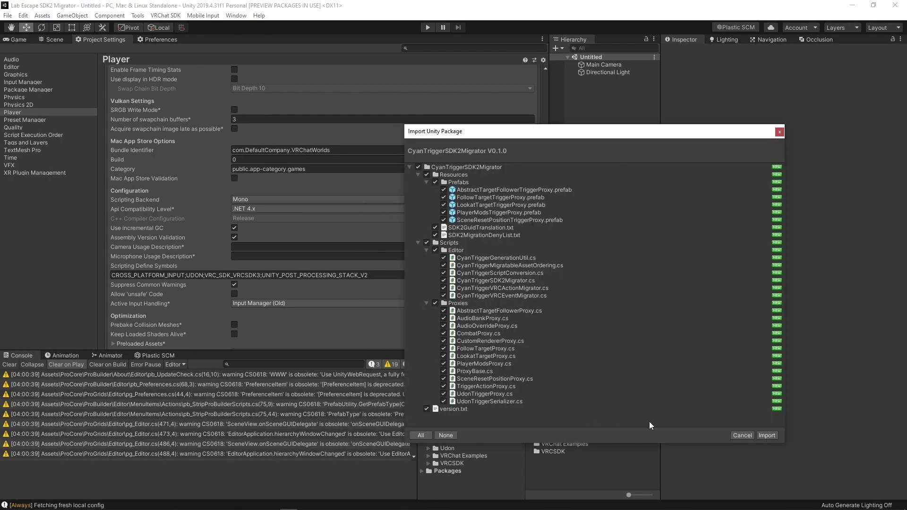
Confirm importing all files of the CyanTriggerSDK2Migrator V0.1.0 package
click(766, 435)
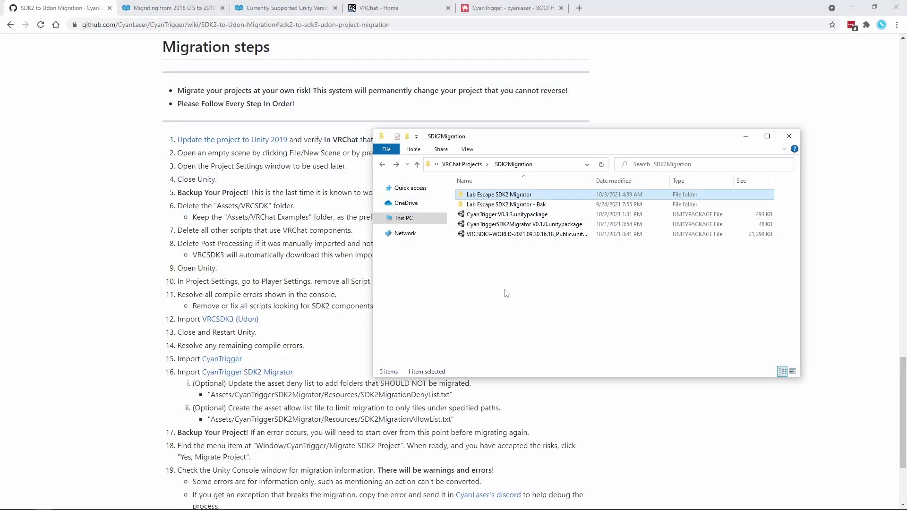
Duplicate the Lab Escape SDK2 Migrator project folder and rename the copy to 'Lab Escape SDK2 Migrator - PreMigration'
key(ctrl+c)
key(ctrl+v)
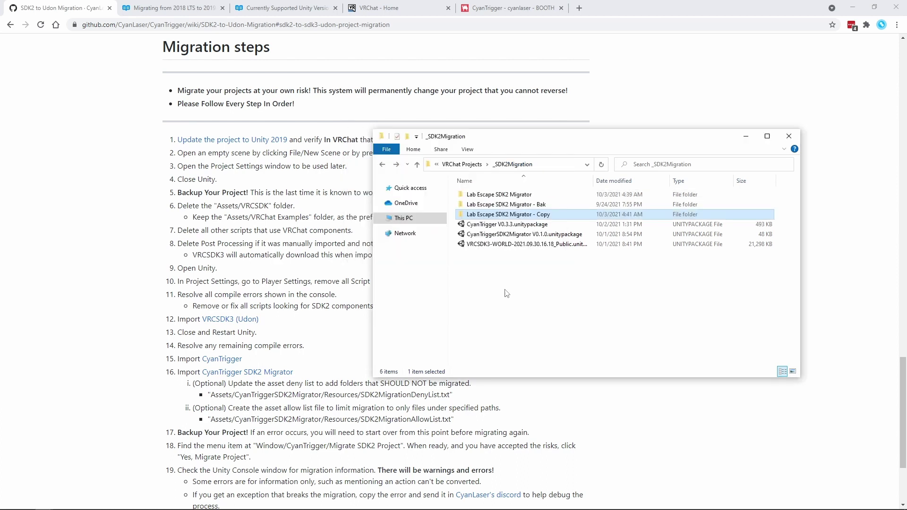
key(F2)
click(558, 214)
key(BackSpace)
key(BackSpace)
key(BackSpace)
key(BackSpace)
text(Pre)
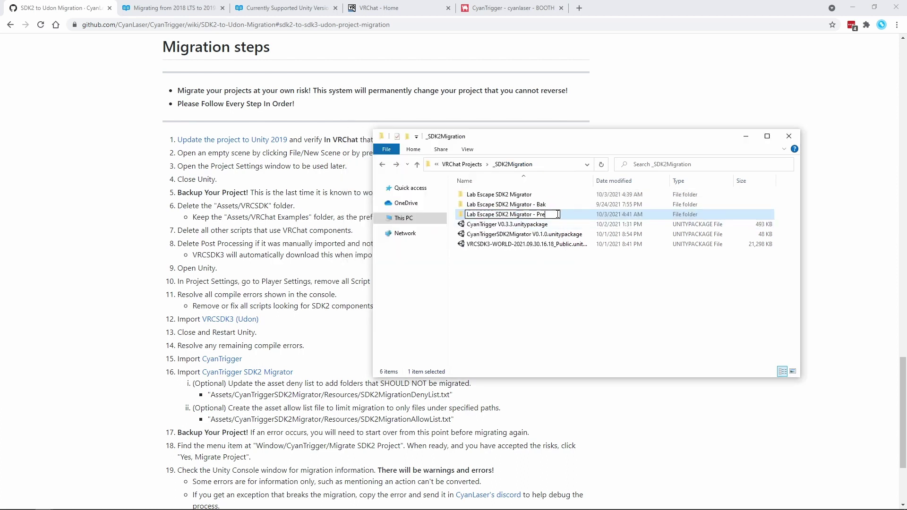
text(Migration)
key(Return)
click(543, 287)
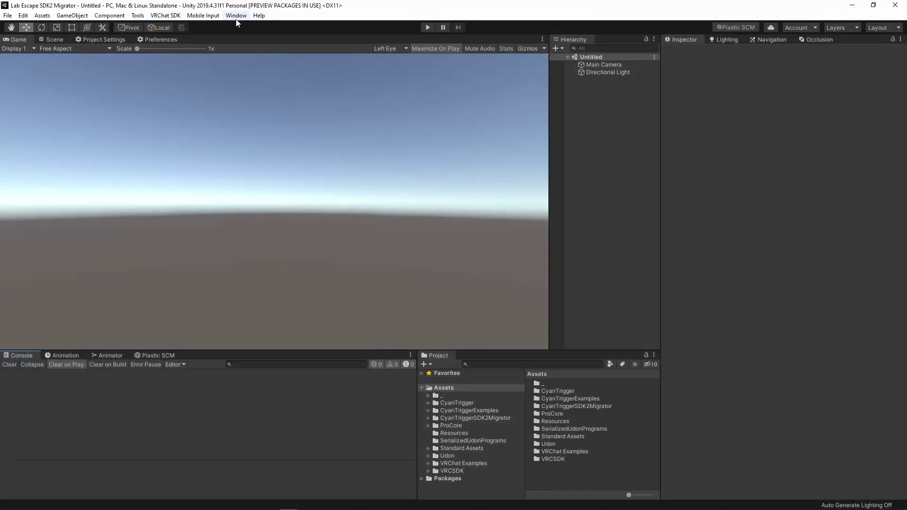
Run CyanTrigger's Migrate SDK2 Project command and confirm, converting all 63 assets to SDK3 and CyanTrigger
click(236, 15)
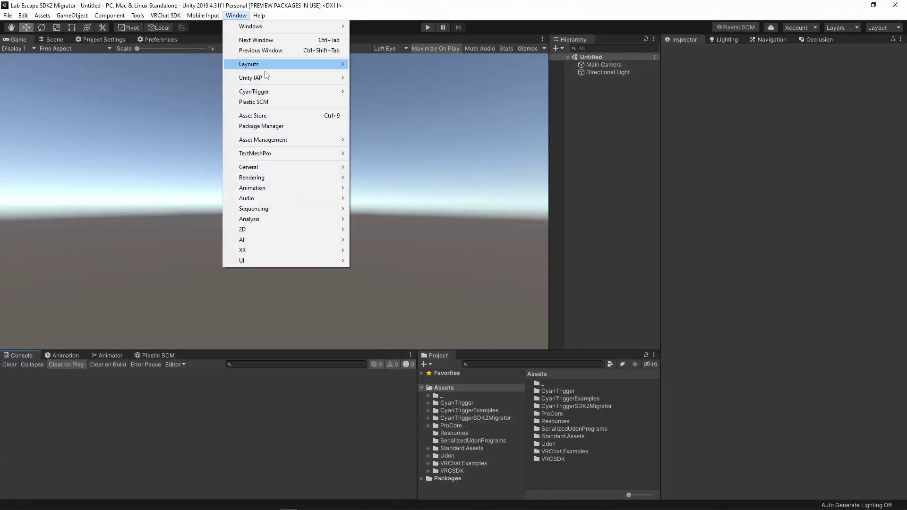
mouse_move(271, 88)
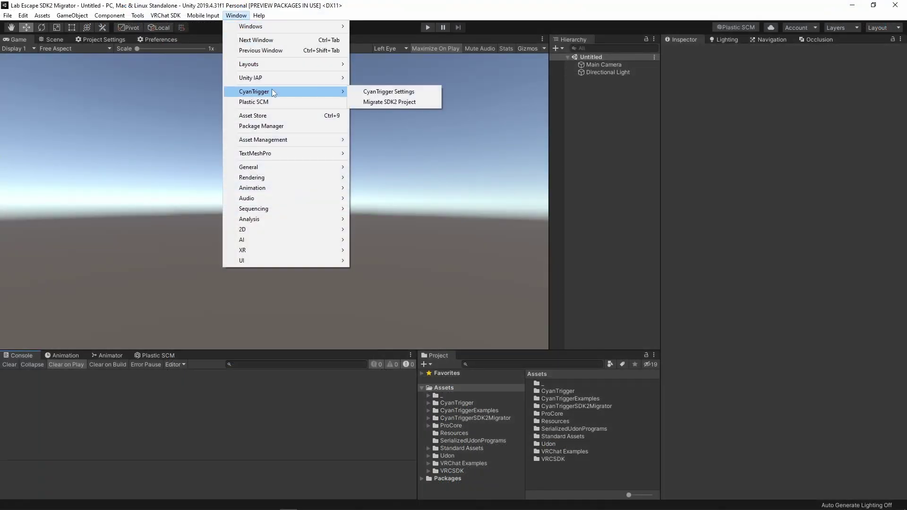
click(426, 101)
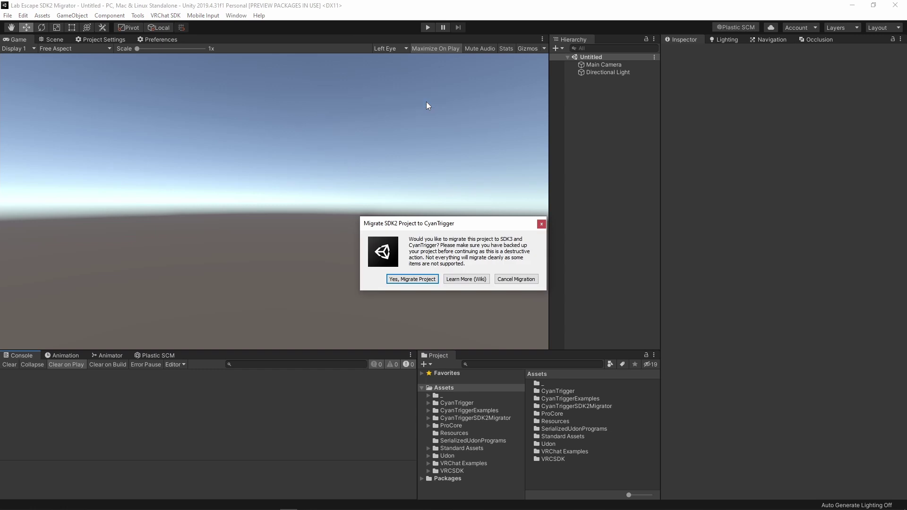
click(406, 279)
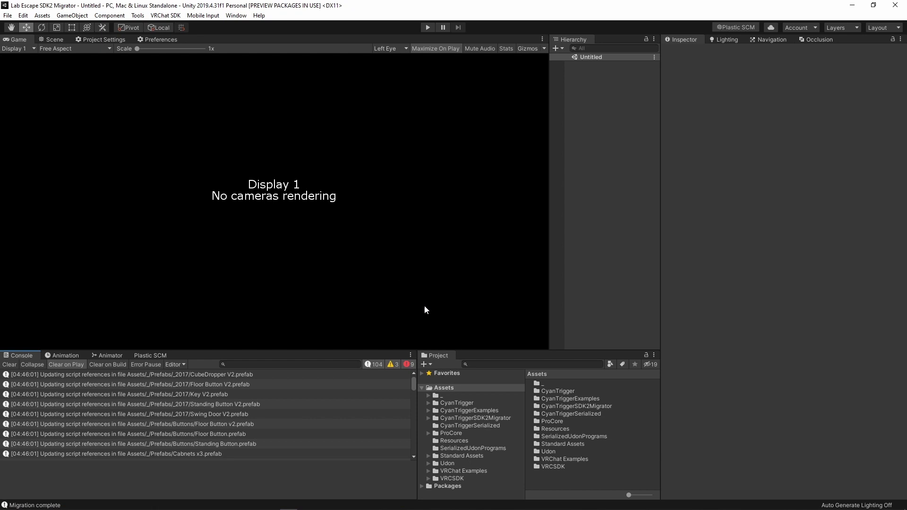
drag(413, 388, 428, 417)
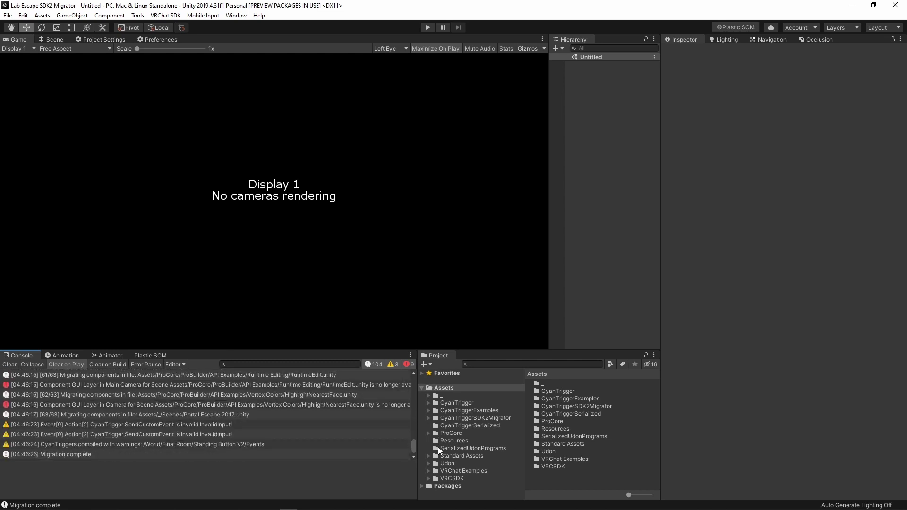
click(32, 452)
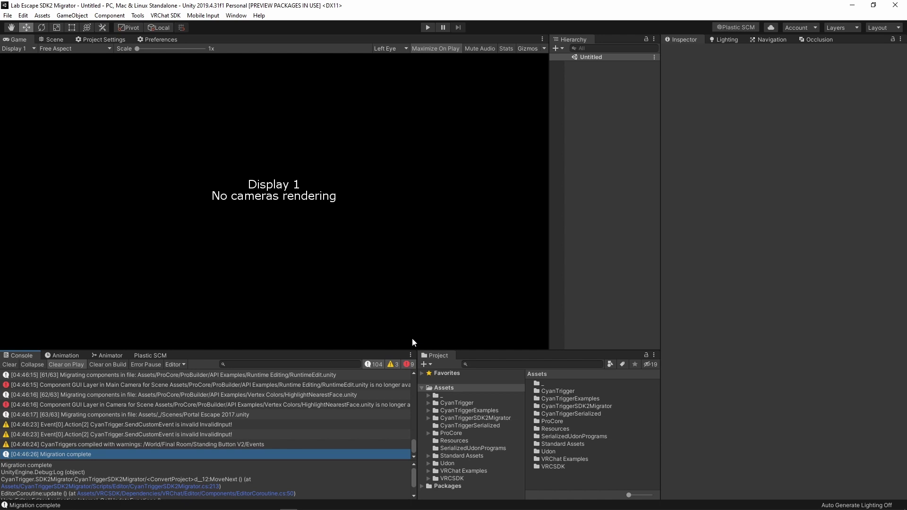
scroll(206, 416, up, 3)
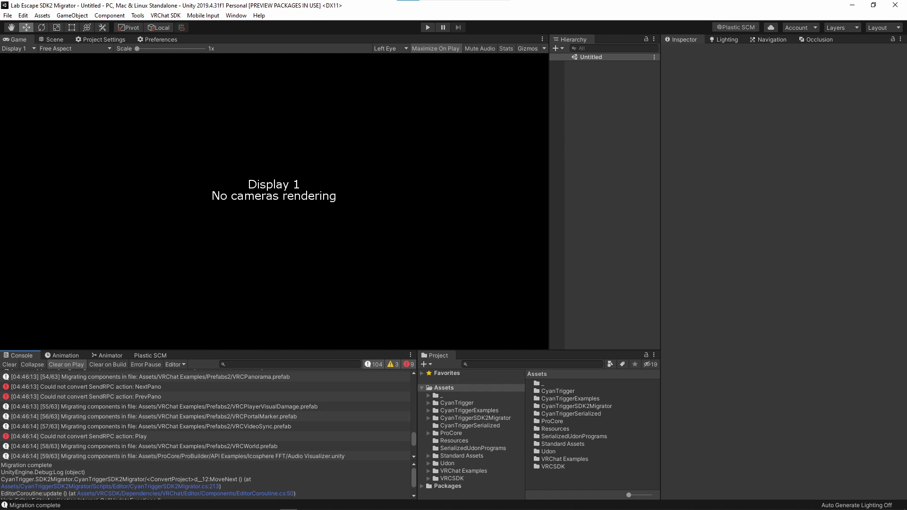
scroll(206, 416, down, 3)
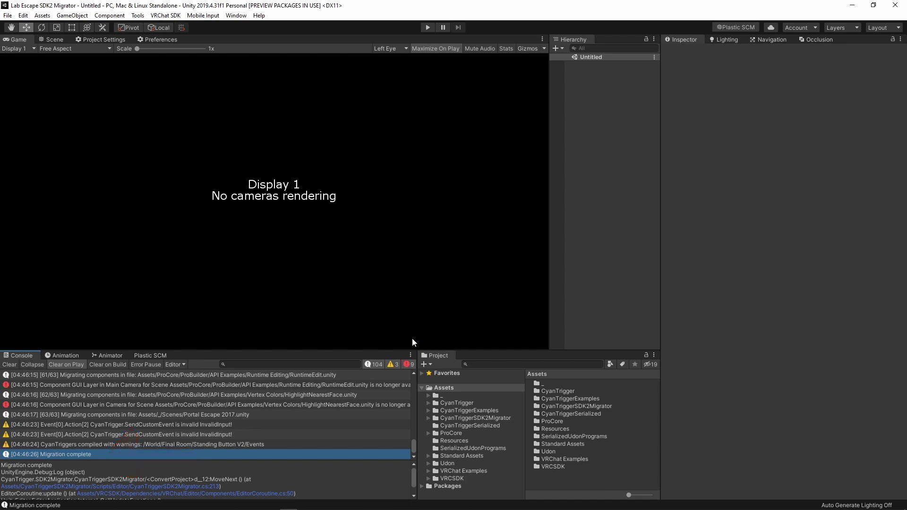
Open the Portal Escape 2017 scene from Assets/_/Scenes and inspect the round sliding door's converted CyanTrigger
click(52, 39)
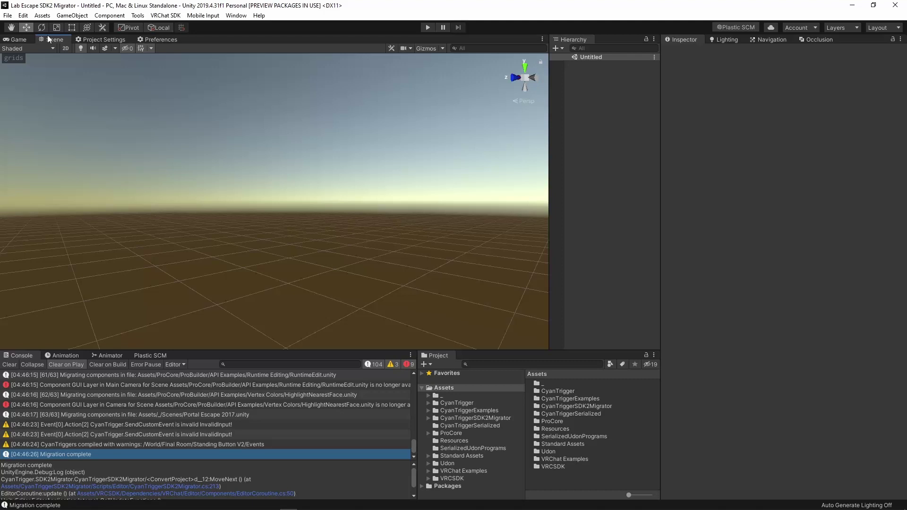
click(439, 395)
double_click(564, 405)
double_click(562, 390)
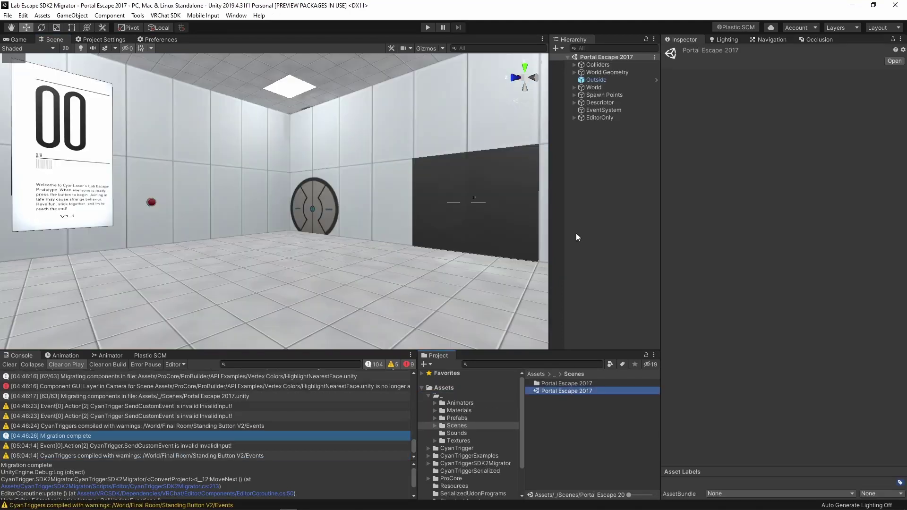
click(335, 212)
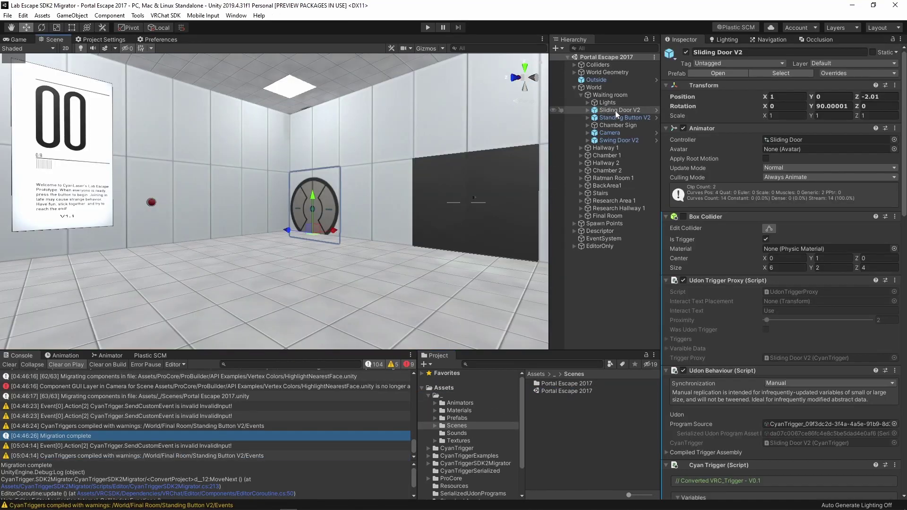
scroll(747, 228, down, 15)
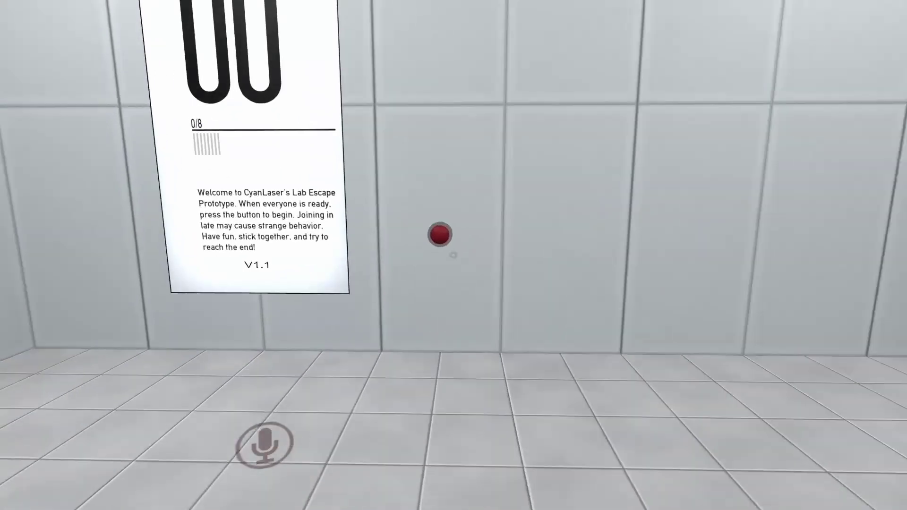
Press the red start button, watch the round door open and close, and carry the companion cube to it
click(452, 255)
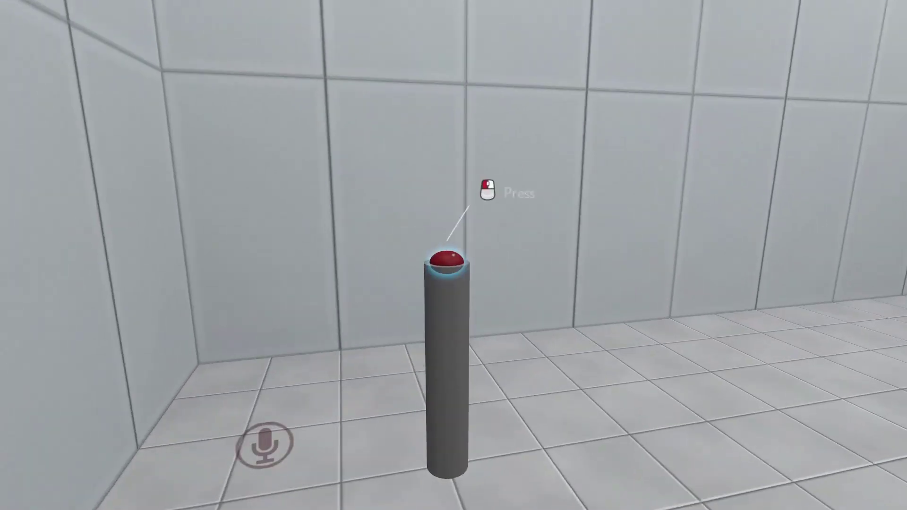
click(453, 255)
drag(453, 255, 453, 255)
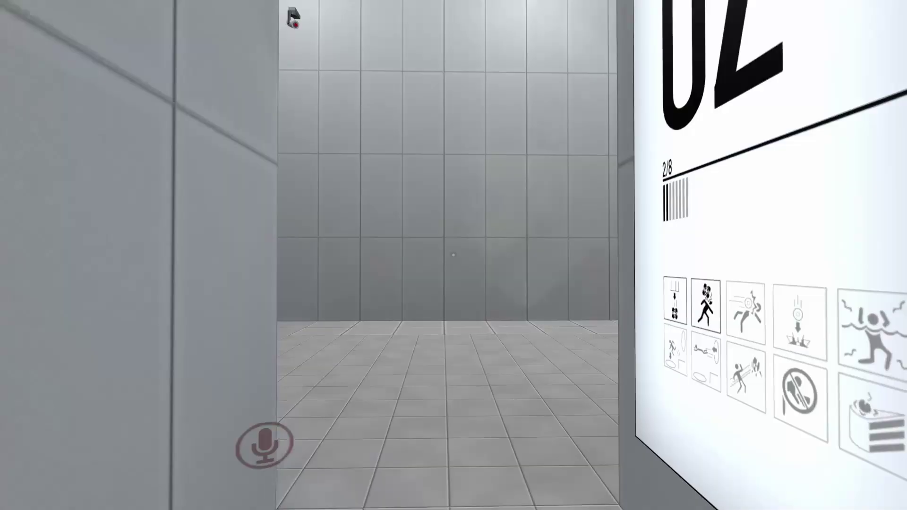